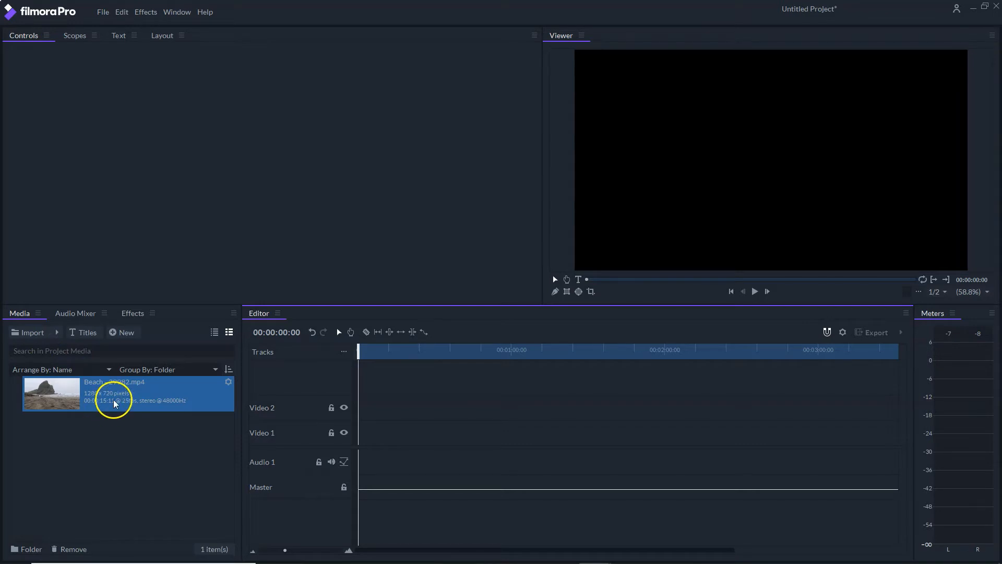
click(58, 342)
click(55, 333)
click(79, 351)
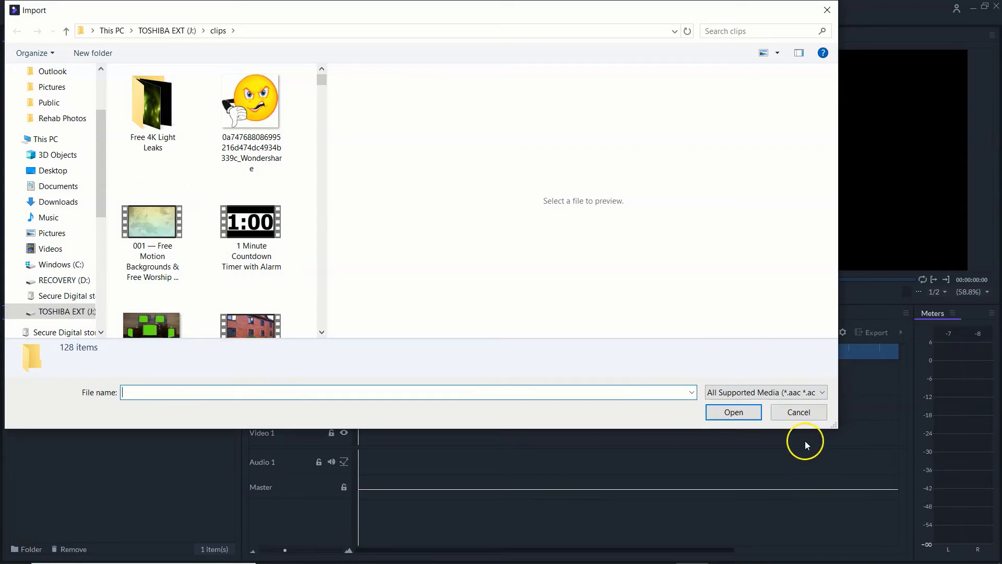
click(799, 413)
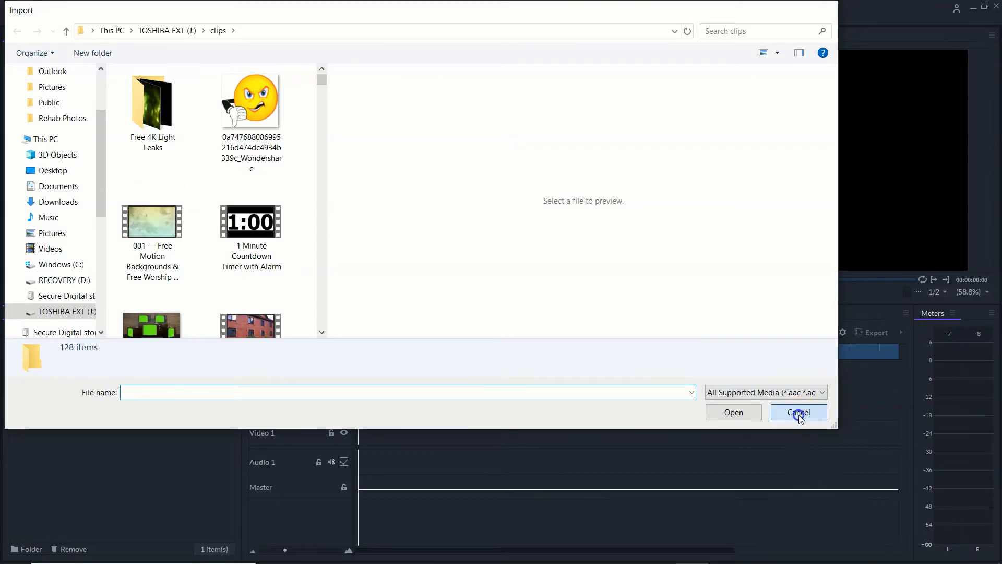
Step: Place the Beach - 29982.mp4 clip at the start of Video 1 and unlink and remove its audio
click(128, 395)
drag(61, 393, 373, 433)
right_click(373, 433)
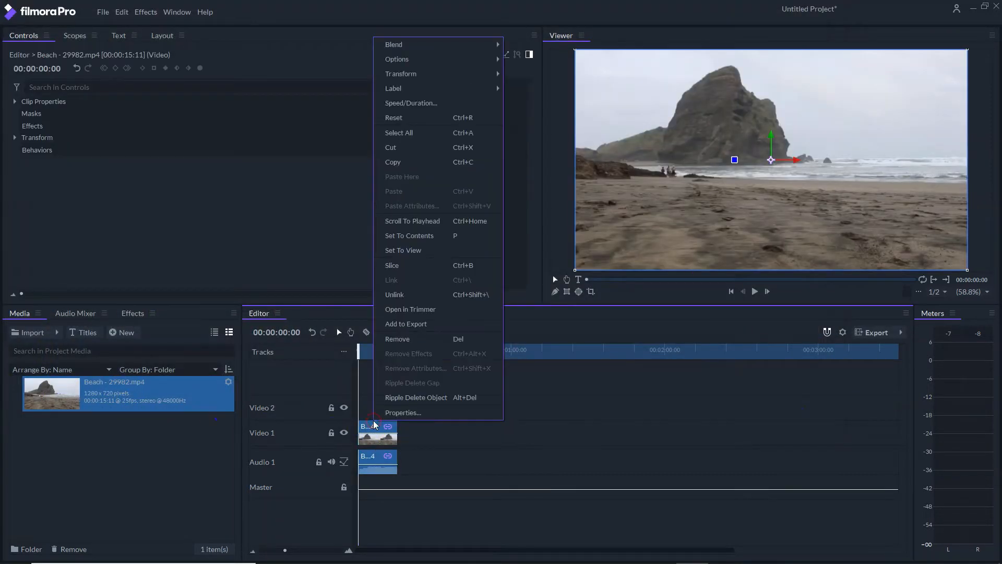
click(402, 296)
click(370, 457)
right_click(369, 457)
click(384, 369)
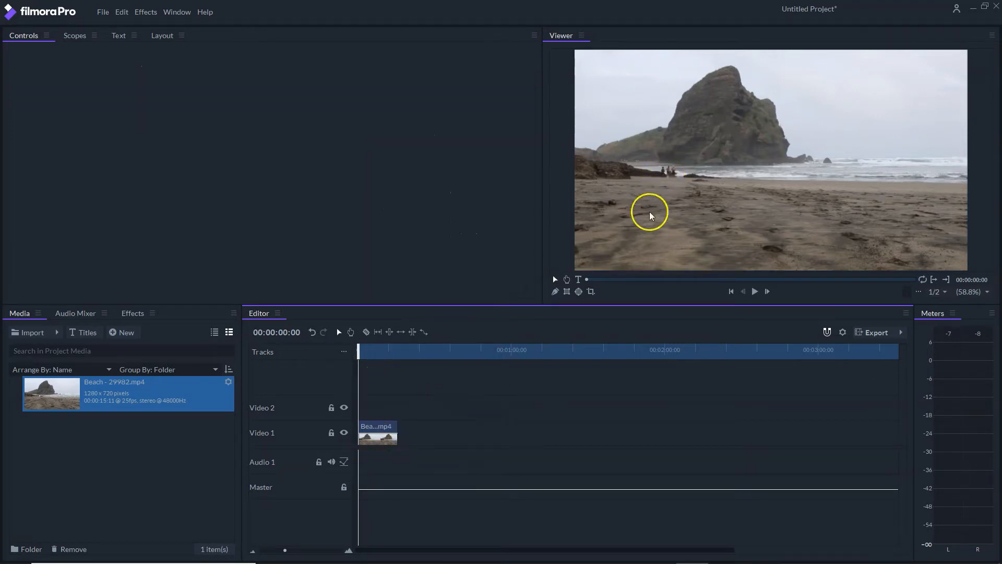
Step: Add the text "Thats Me" over the video, just above the people on the beach
click(579, 279)
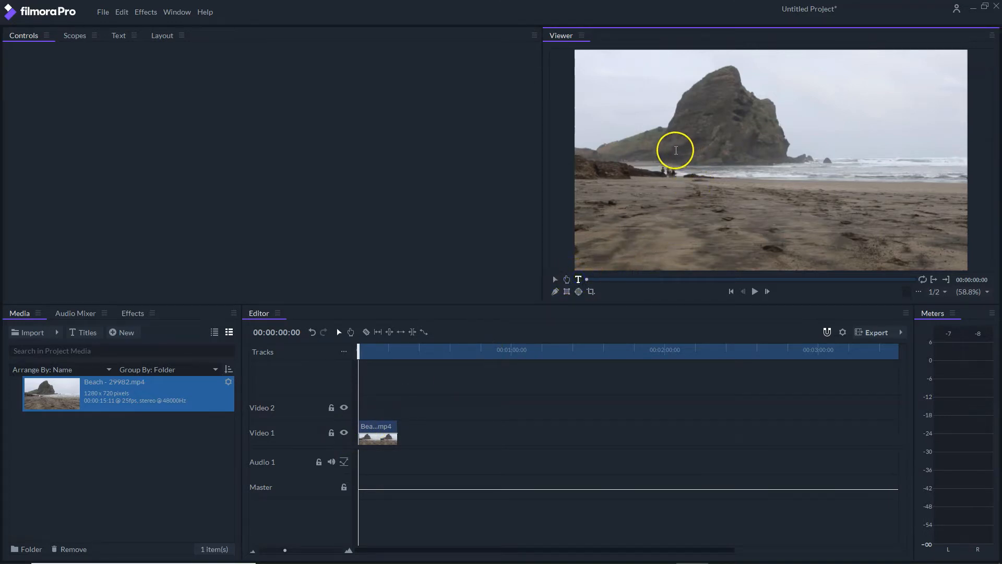
click(677, 151)
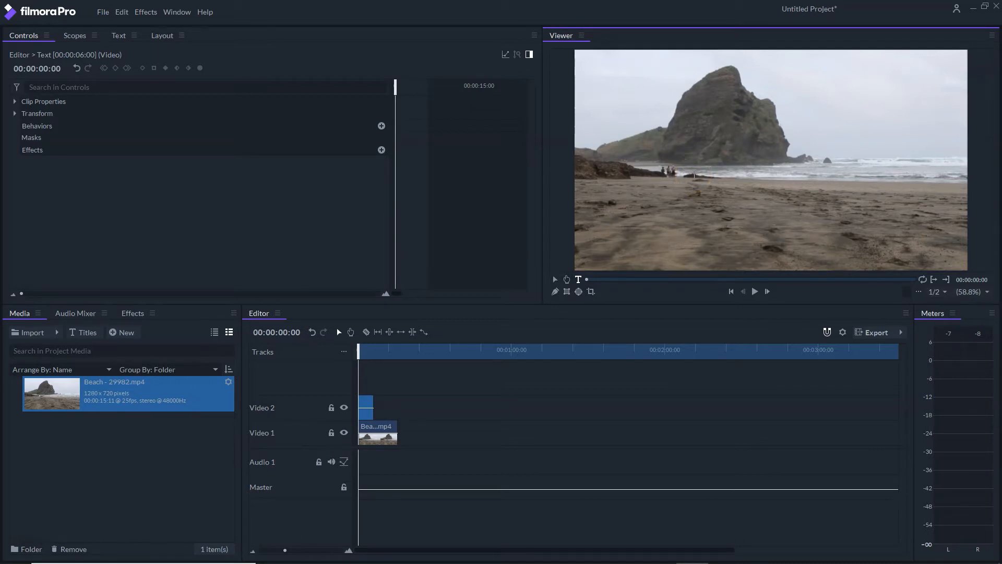
text(Thats Me)
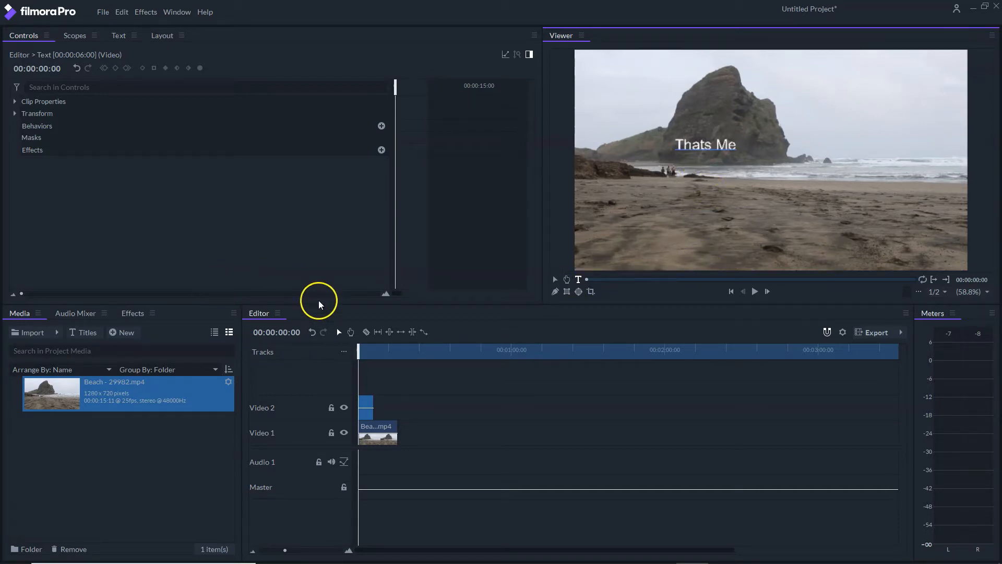
Step: Add the Motion Track behavior to the "Thats Me" text clip
click(366, 403)
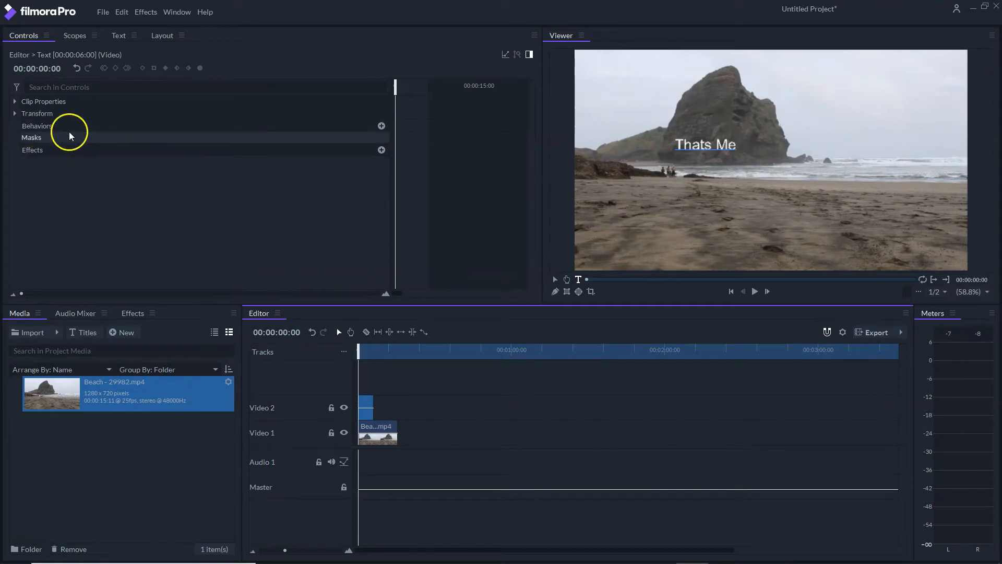
click(382, 125)
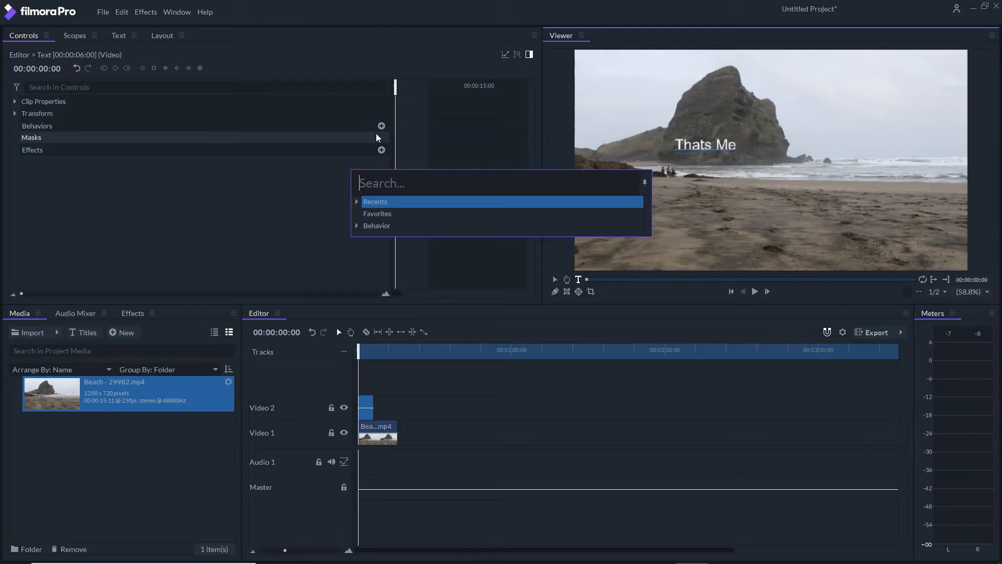
text(mo)
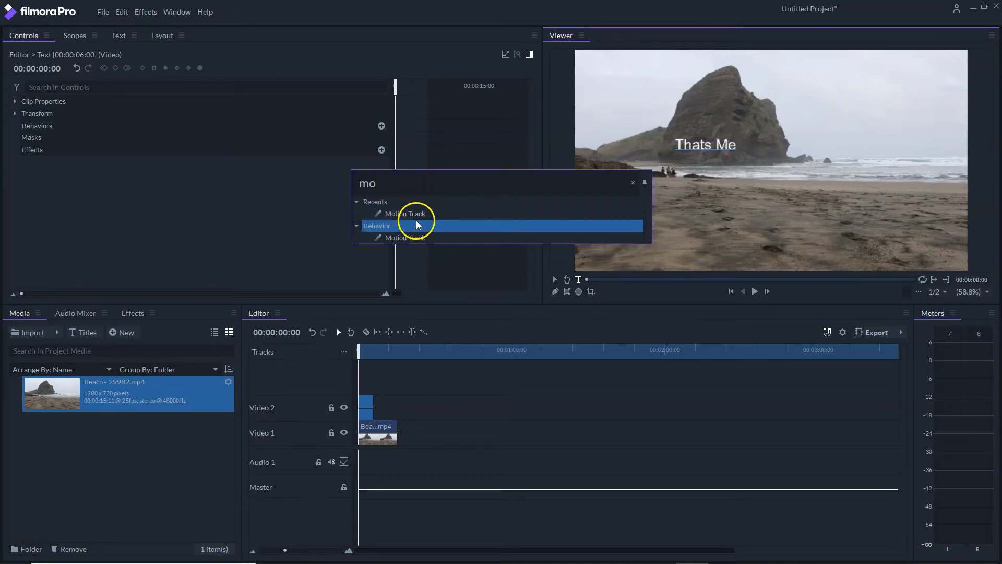
click(415, 238)
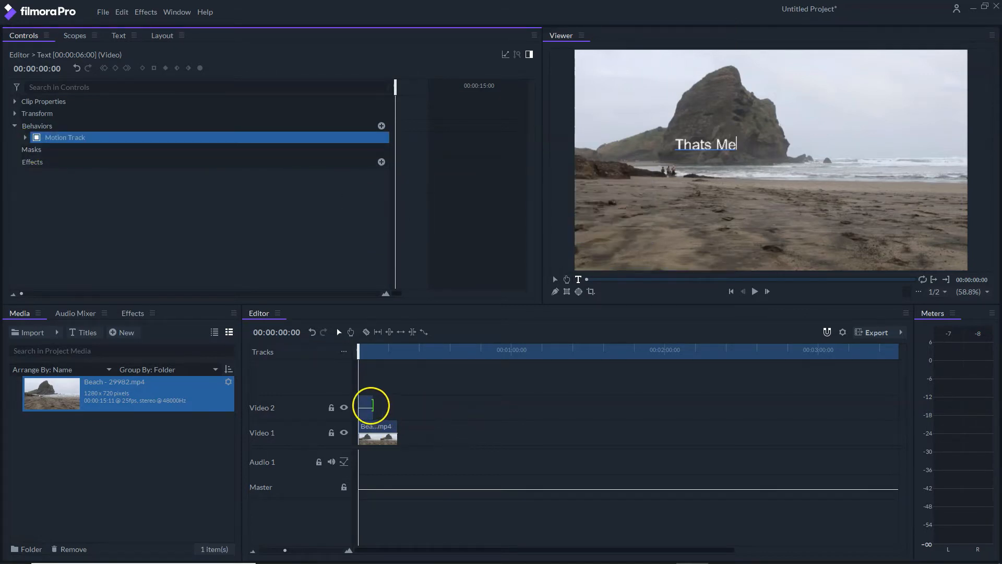
Step: Set the text clip's Motion Track source to Video 1 - Beach - 29982.mp4
click(365, 406)
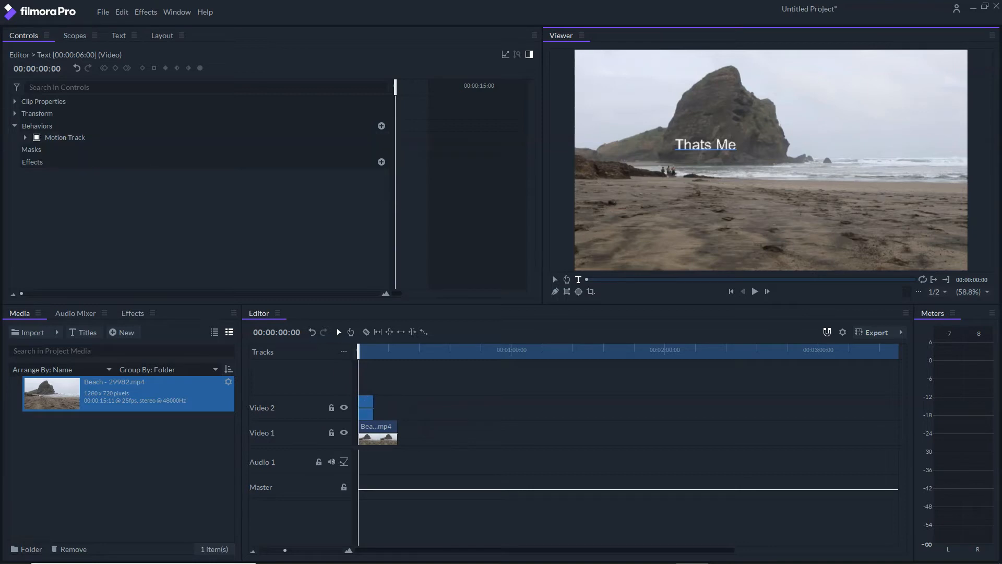
click(26, 138)
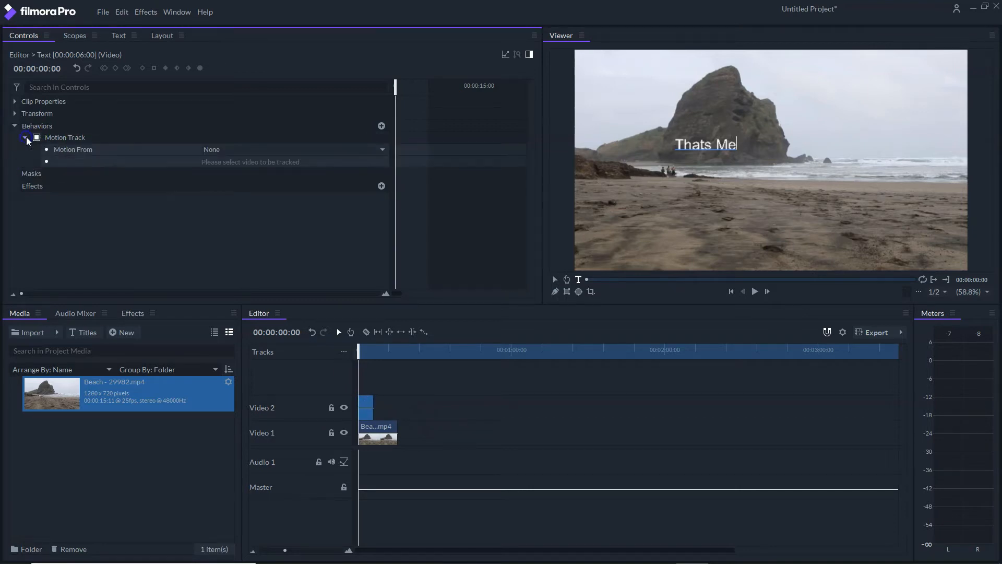
click(238, 150)
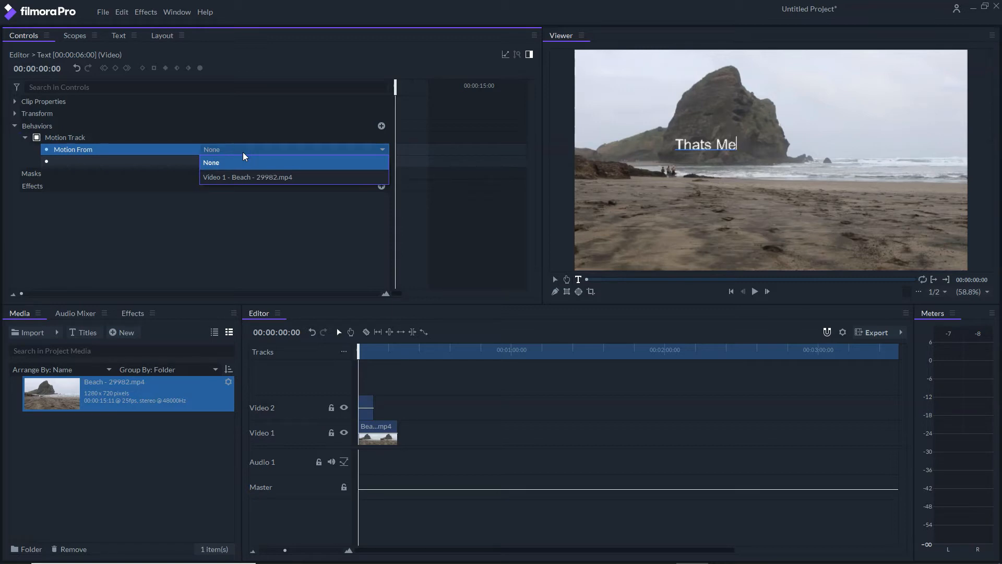
click(258, 176)
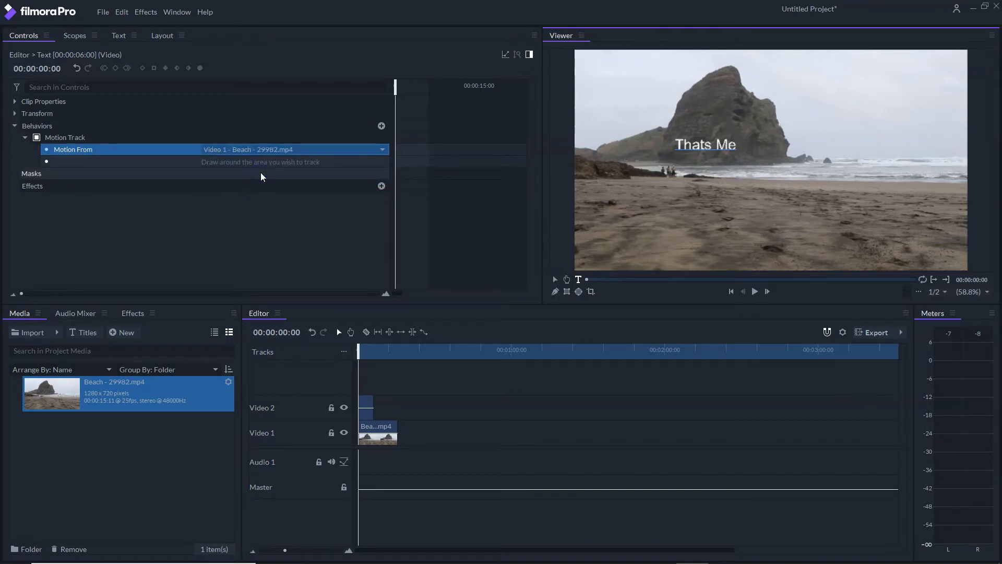
Step: Reset the Motion From source to None and reassign it to Video 1 - Beach - 29982.mp4
click(381, 149)
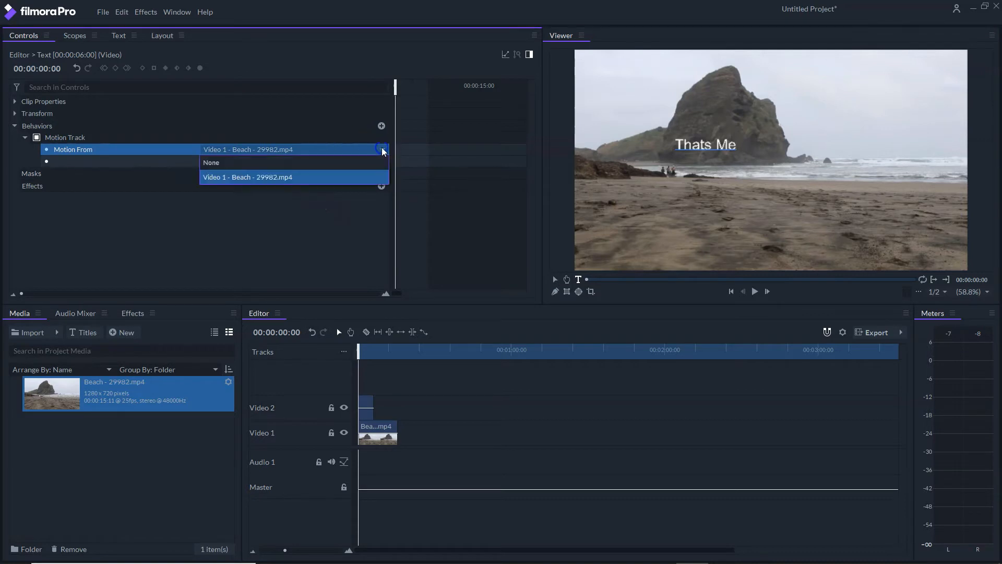
click(339, 180)
click(336, 150)
click(331, 162)
click(329, 149)
click(325, 177)
Step: Mark the area around the walking people for tracking and turn off Rotation and Scale in Motion Track
click(555, 279)
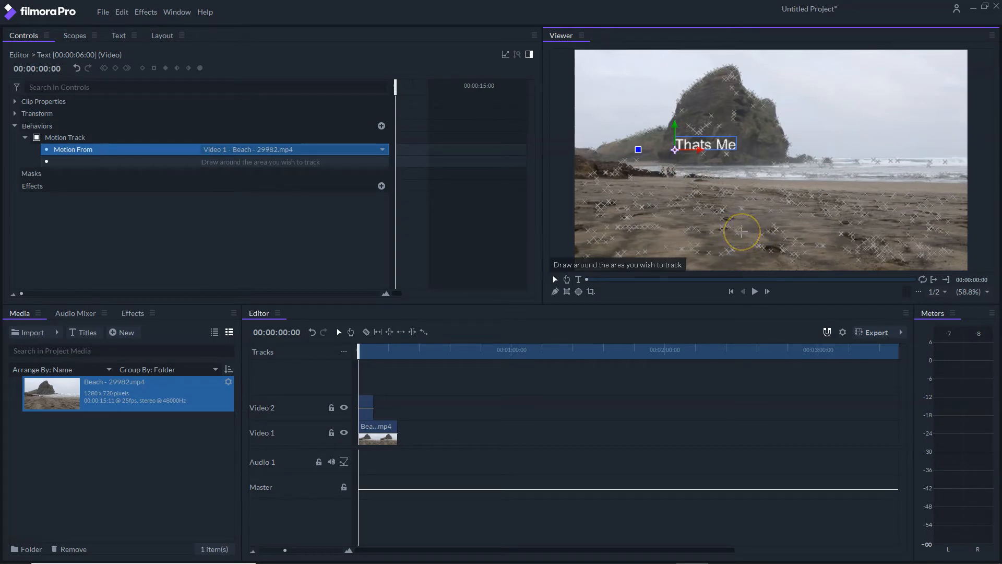
mouse_move(741, 231)
mouse_down()
mouse_move(716, 183)
mouse_move(656, 158)
mouse_up()
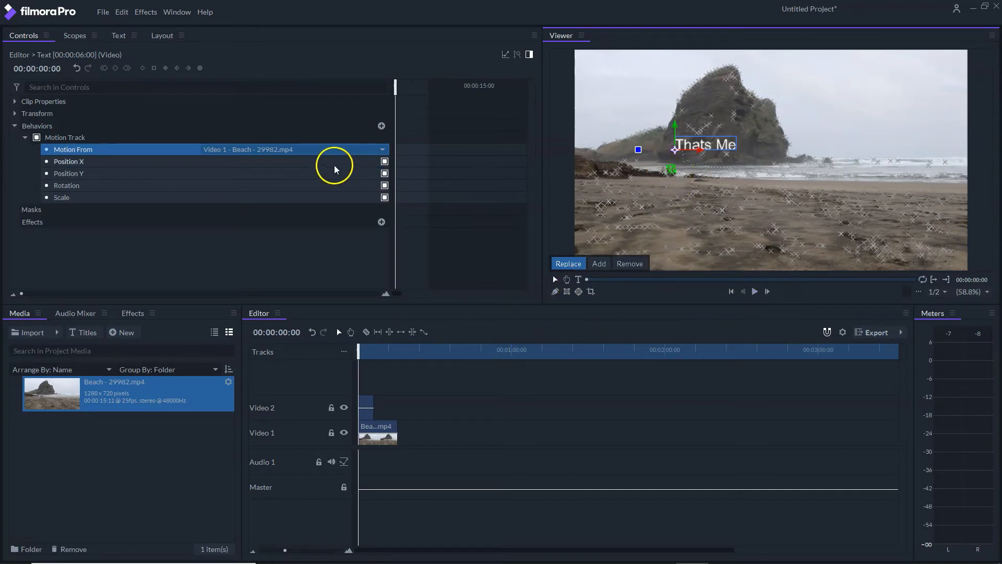
click(385, 186)
click(384, 198)
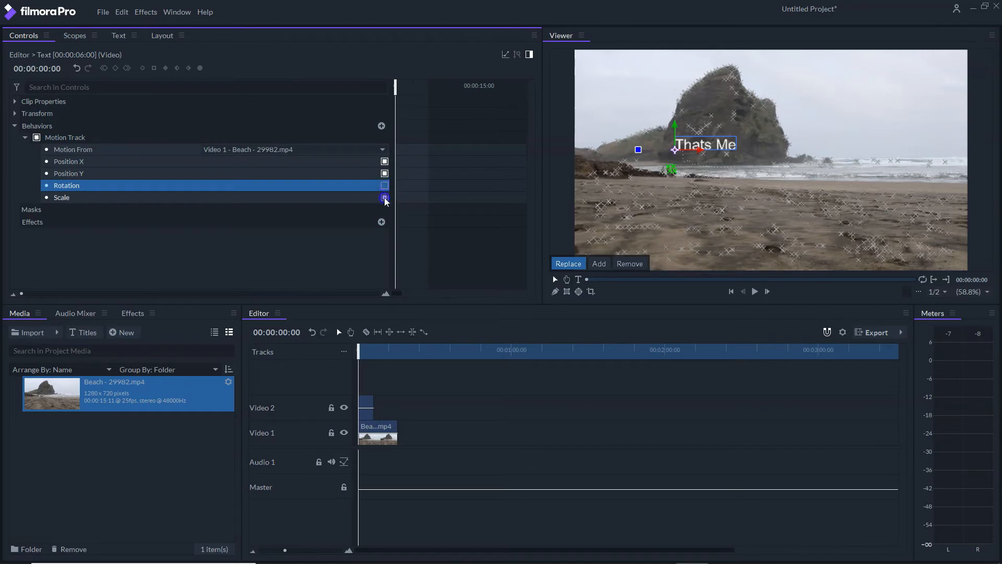
click(385, 198)
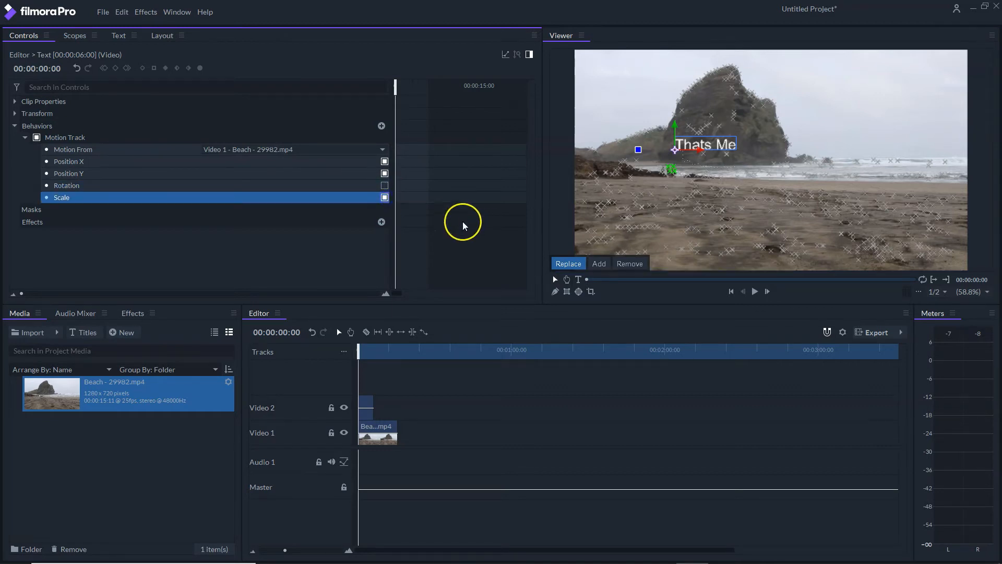
click(383, 199)
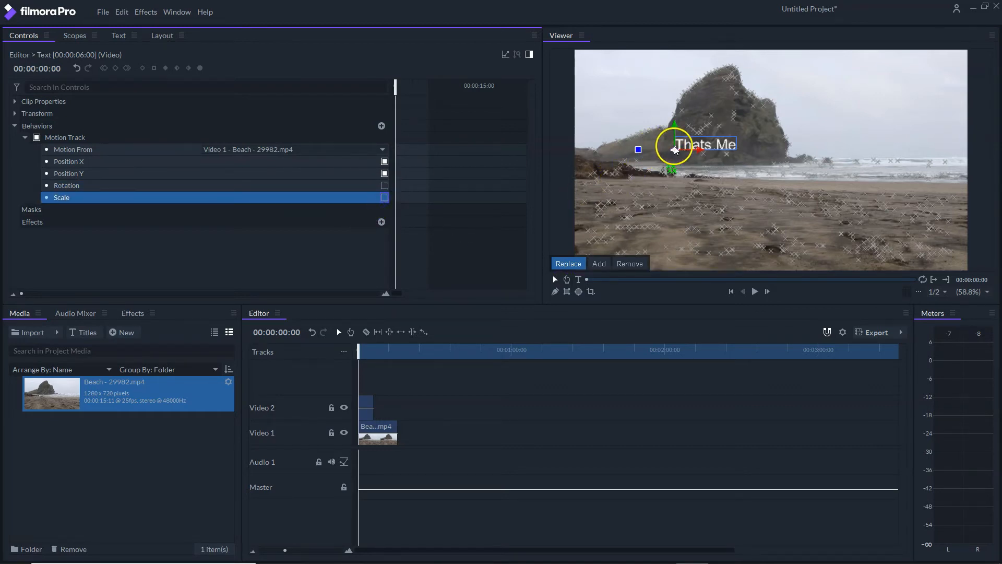
Step: Move the "Thats Me" text down closer to the walking people and play back the tracking
drag(675, 155, 671, 161)
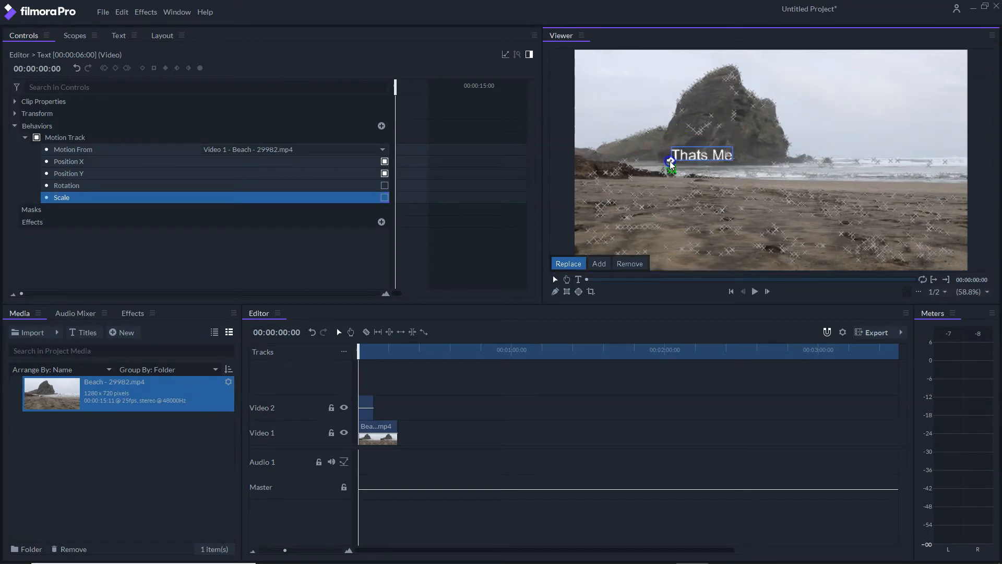
click(756, 291)
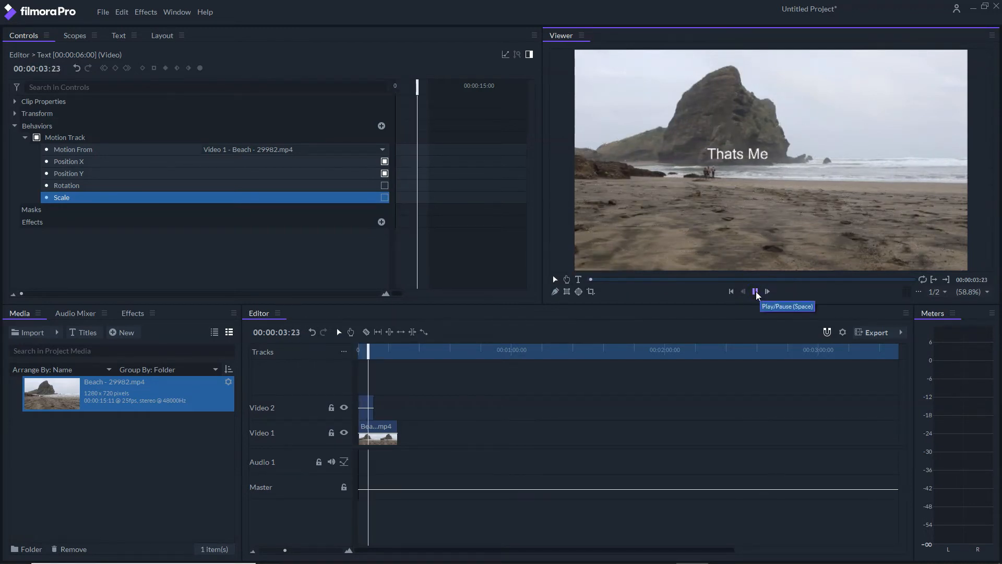
click(756, 292)
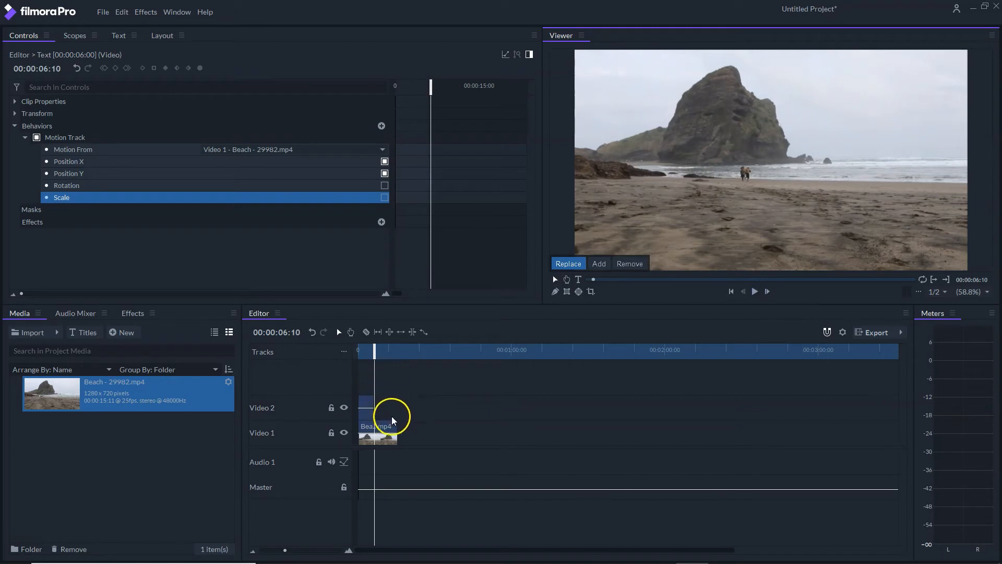
Step: Trim the end of the beach clip on Video 1 to match the end of the text clip on Video 2
drag(399, 426, 378, 425)
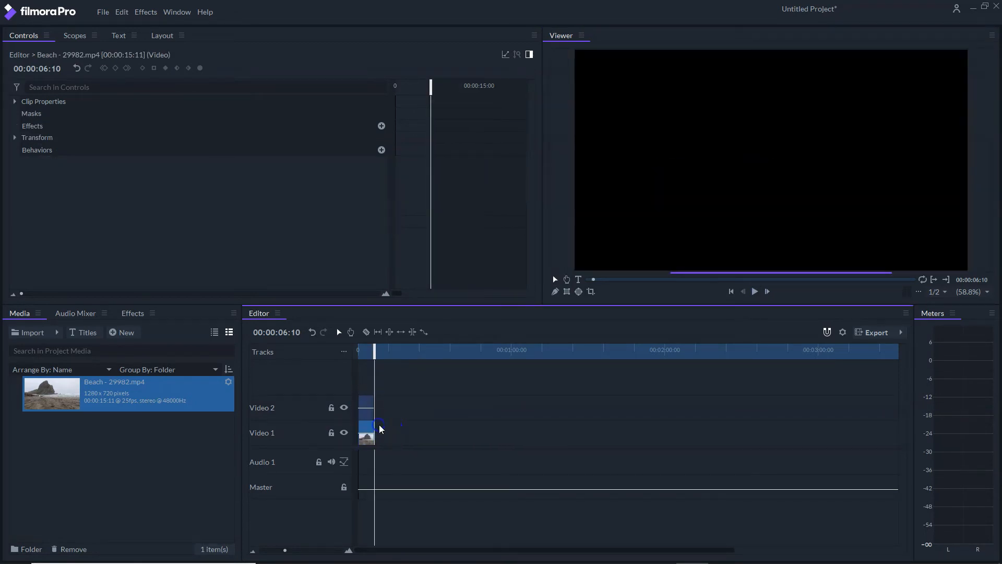
drag(375, 351, 355, 356)
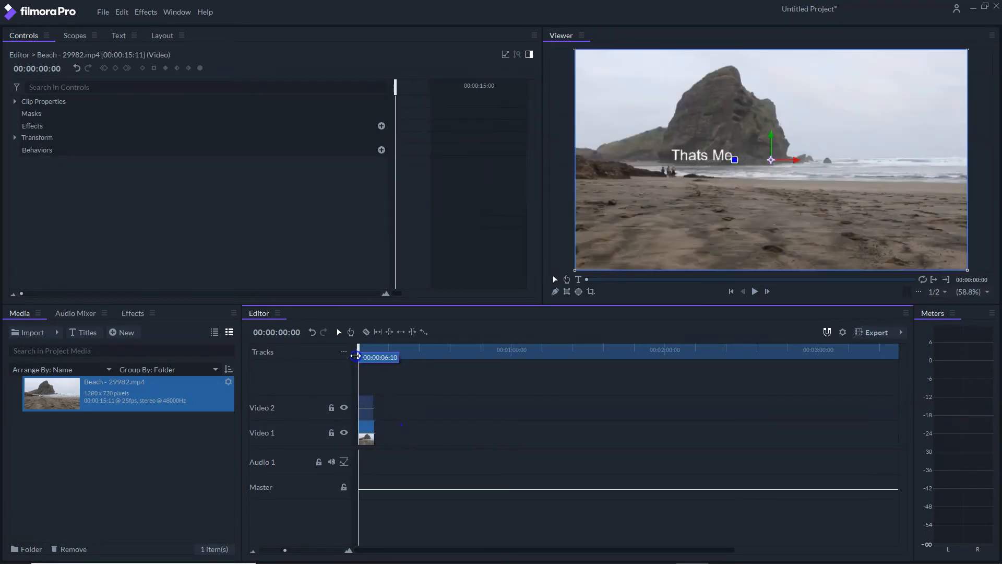
click(695, 160)
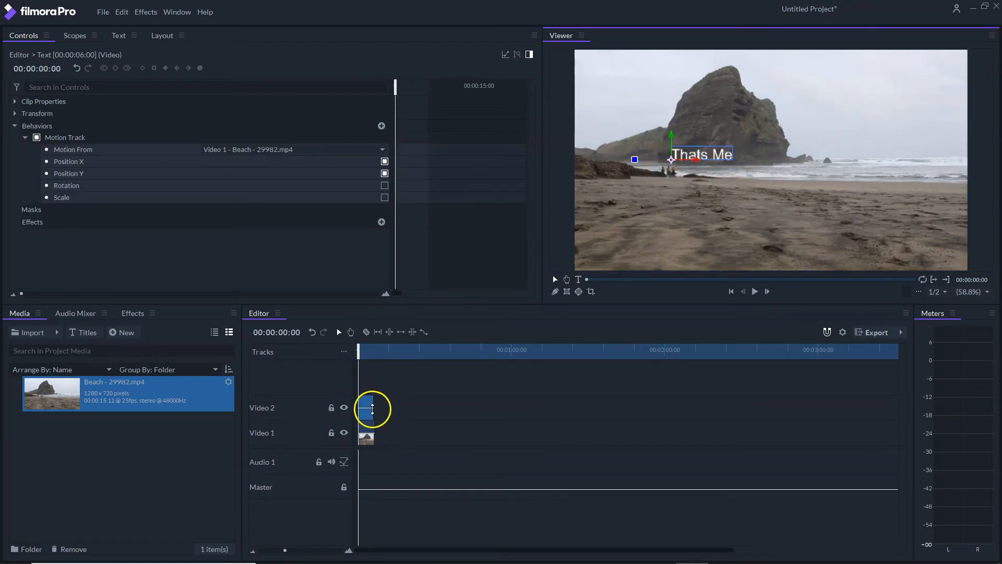
drag(373, 425, 370, 425)
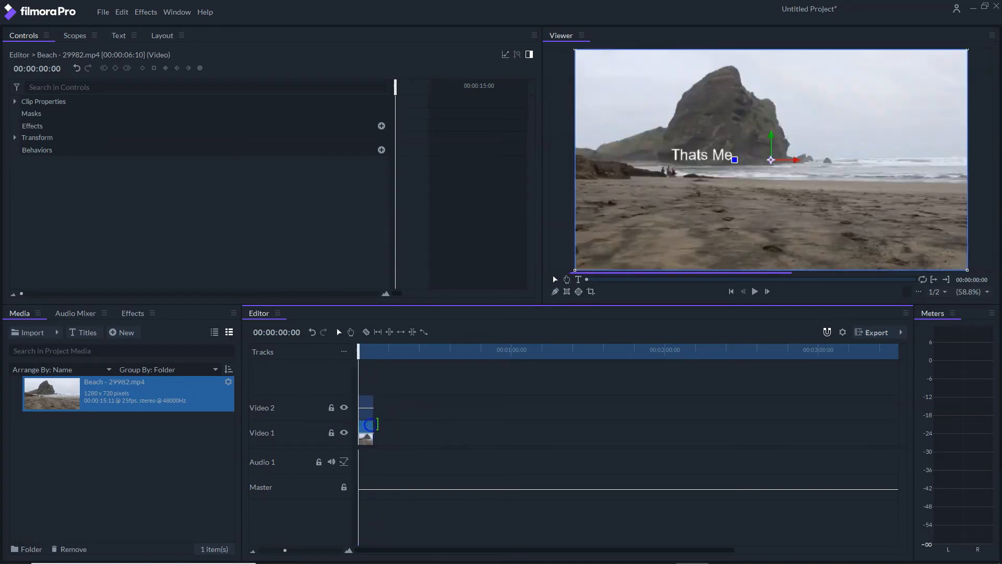
Step: Play back the trimmed sequence to check the text's tracking and move the playhead back to 00:00:01:17
click(755, 291)
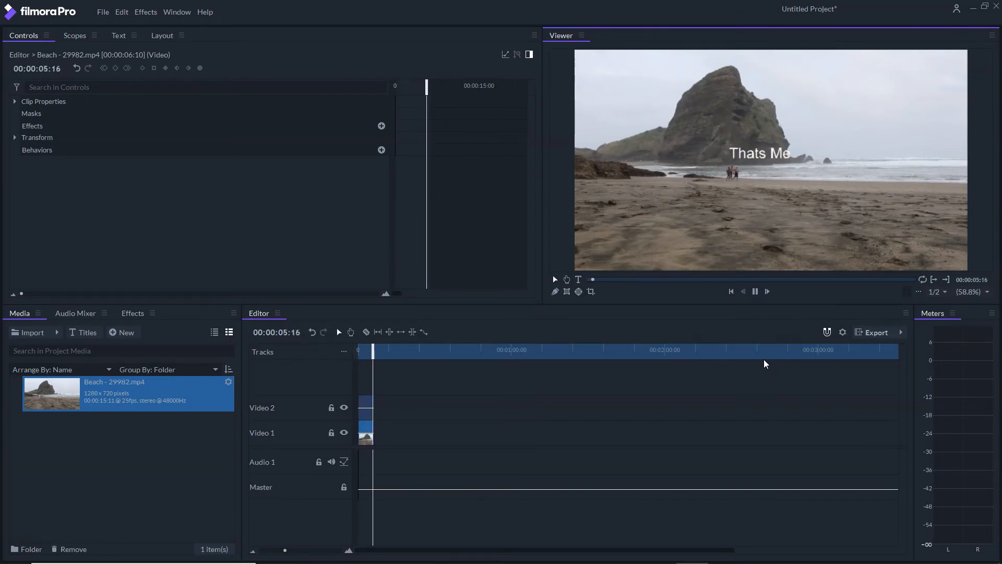
click(759, 291)
drag(376, 363, 361, 352)
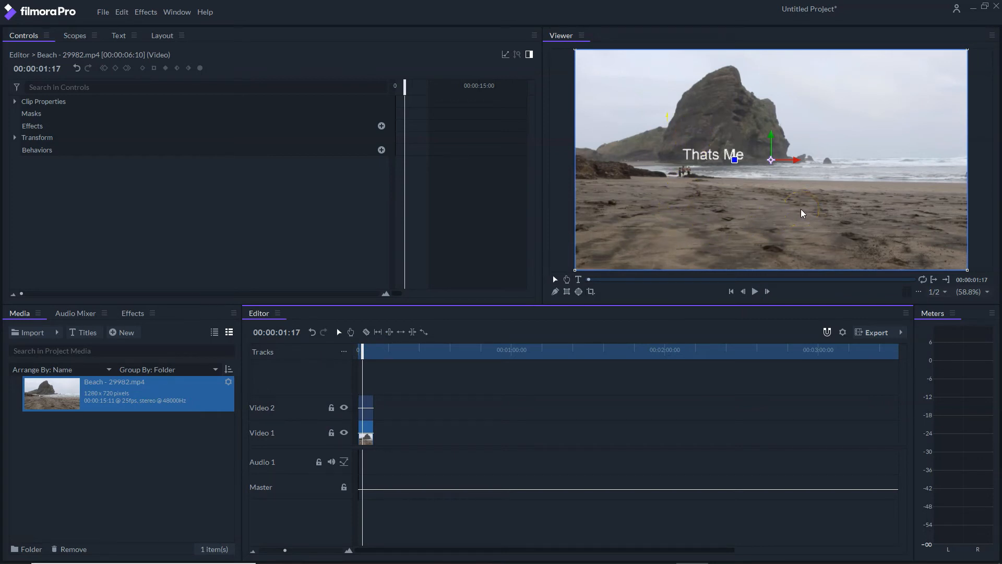
Step: Select the text clip on Video 2 to show its controls
click(15, 138)
click(15, 138)
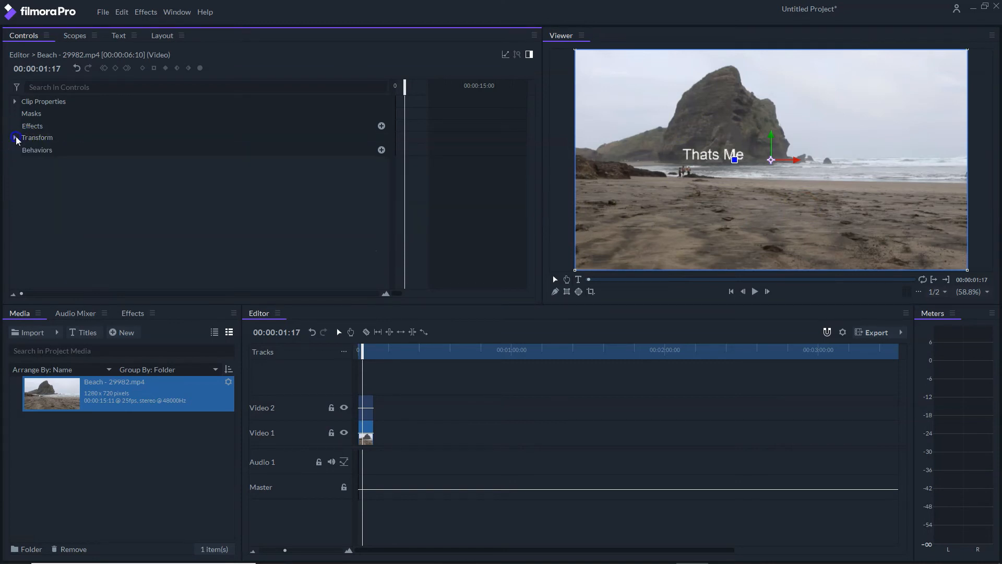
click(368, 407)
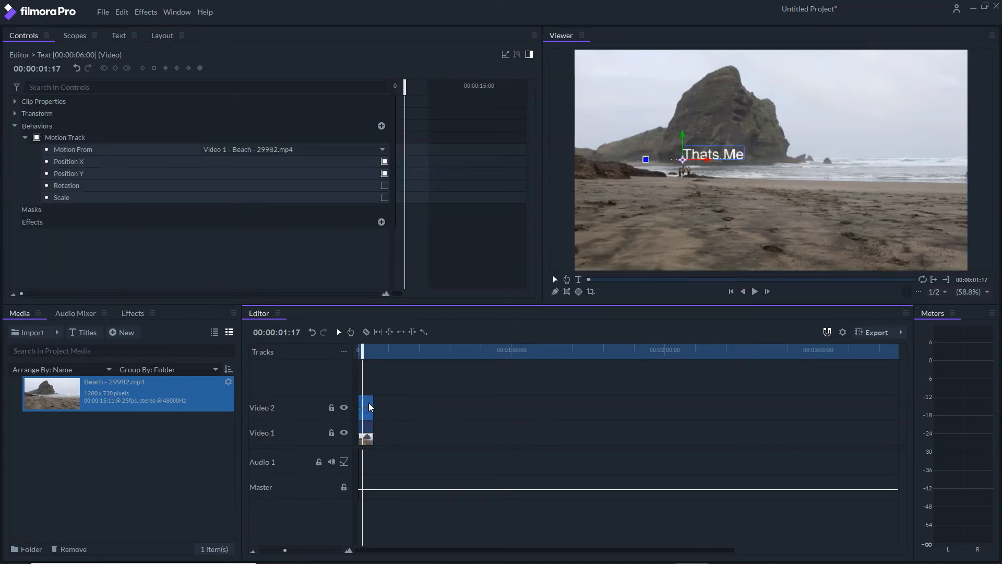